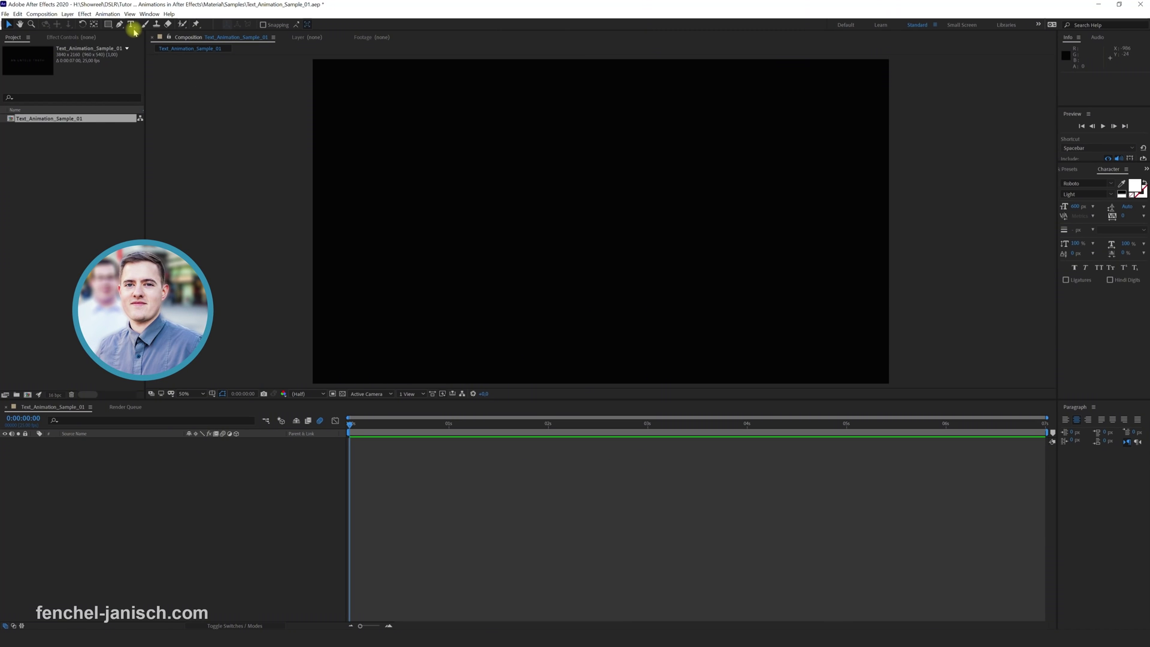
# Create a new text layer reading TEXT in the upper middle of the composition
pyautogui.click(581, 212)
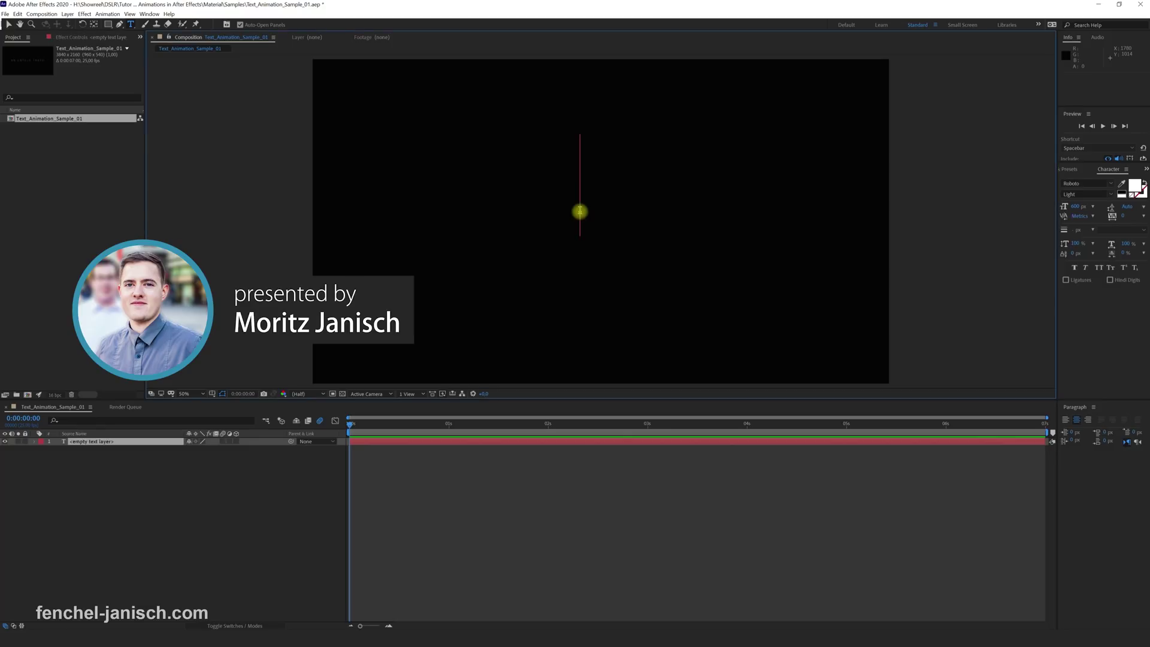
pyautogui.write('TEXT')
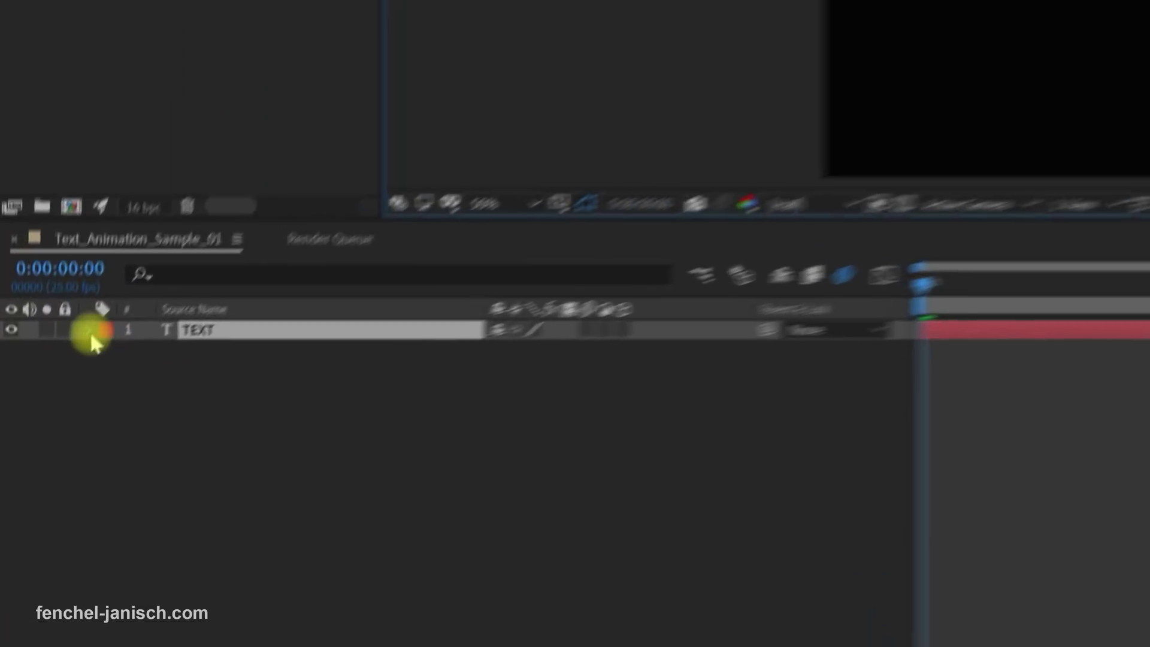
# Add a Tracking animator to the TEXT layer with a starting keyframe of 65
pyautogui.click(51, 441)
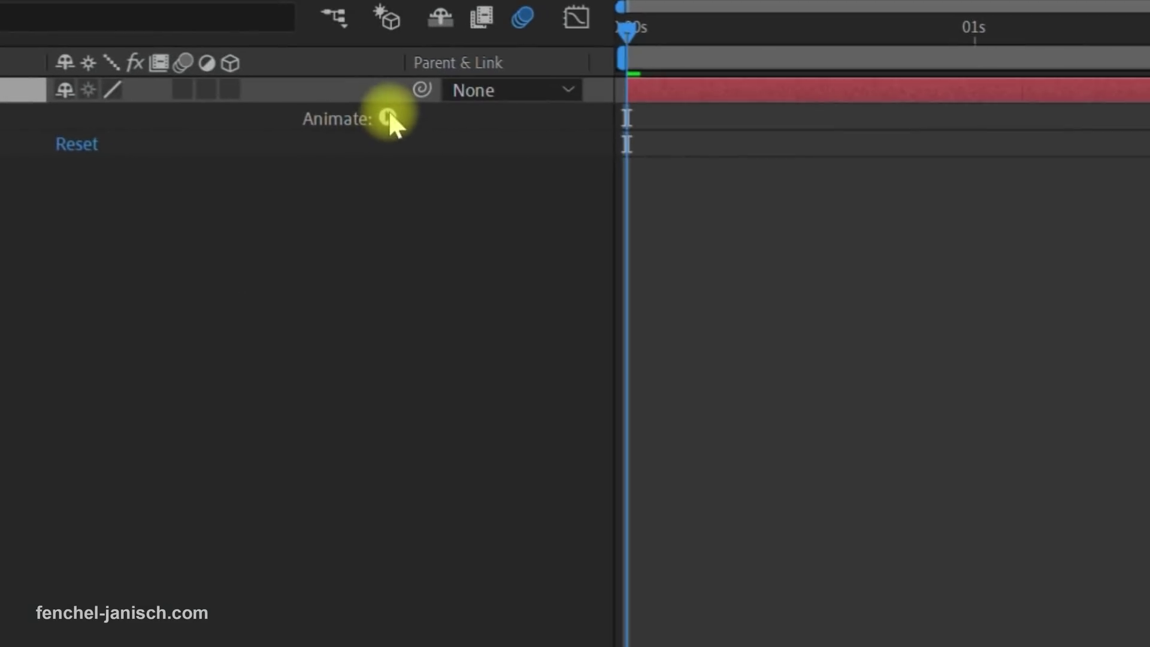
pyautogui.click(388, 119)
pyautogui.write('65')
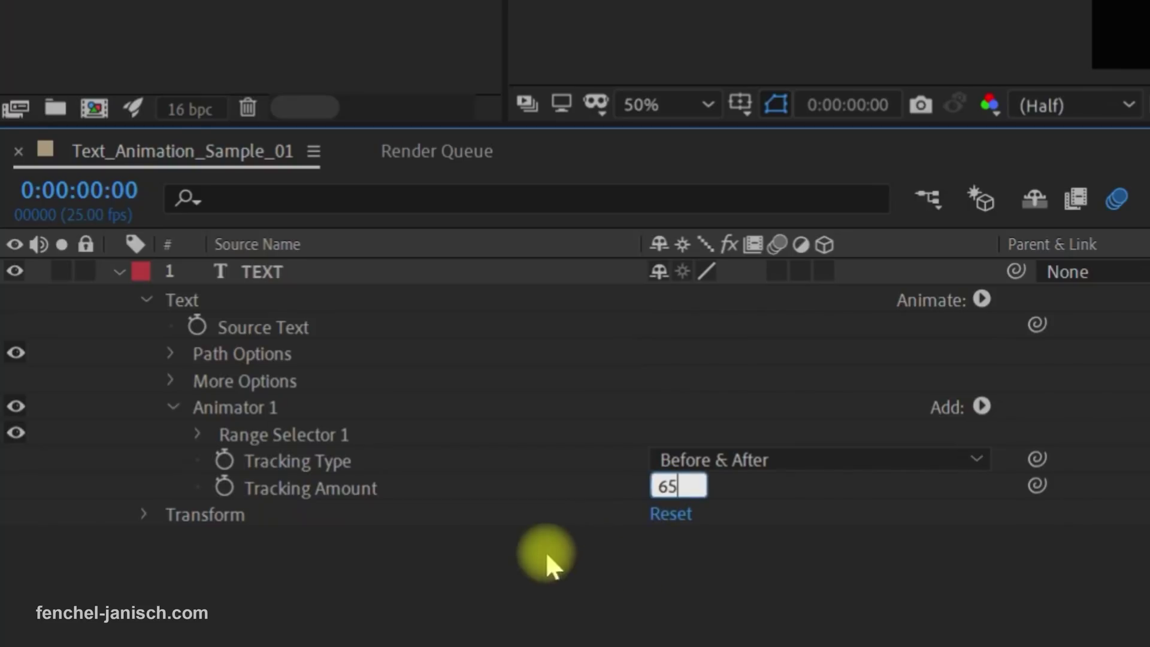
pyautogui.click(227, 487)
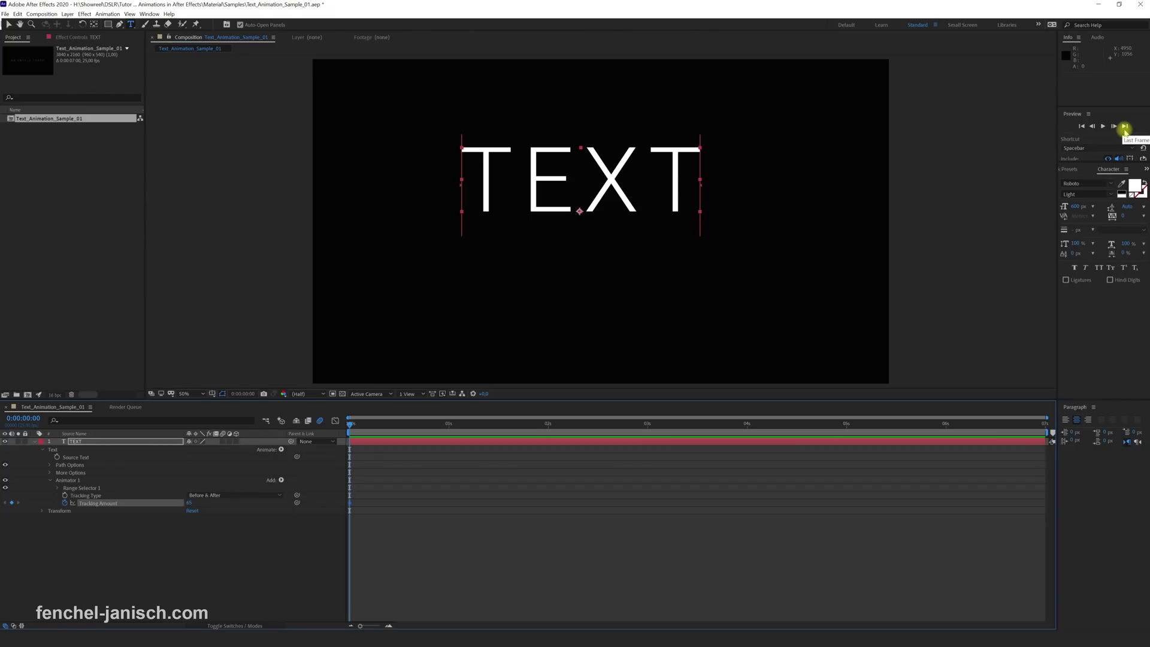
# At the last frame, set the Tracking Amount to 25
pyautogui.click(1126, 126)
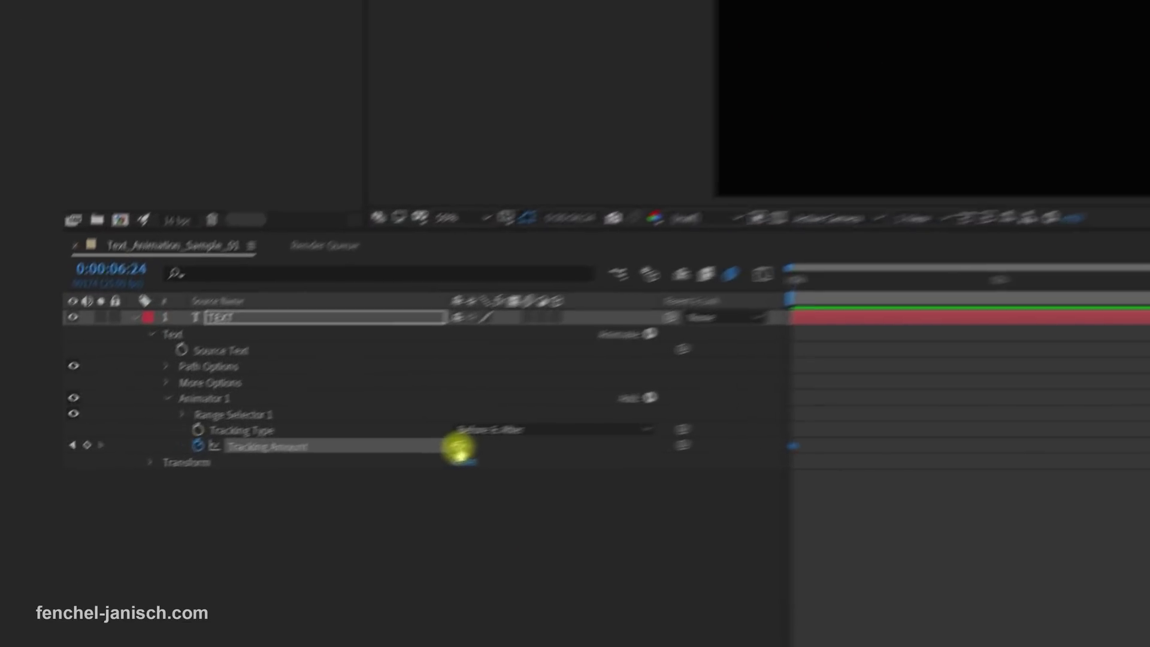
pyautogui.click(194, 503)
pyautogui.write('5')
pyautogui.press('Return')
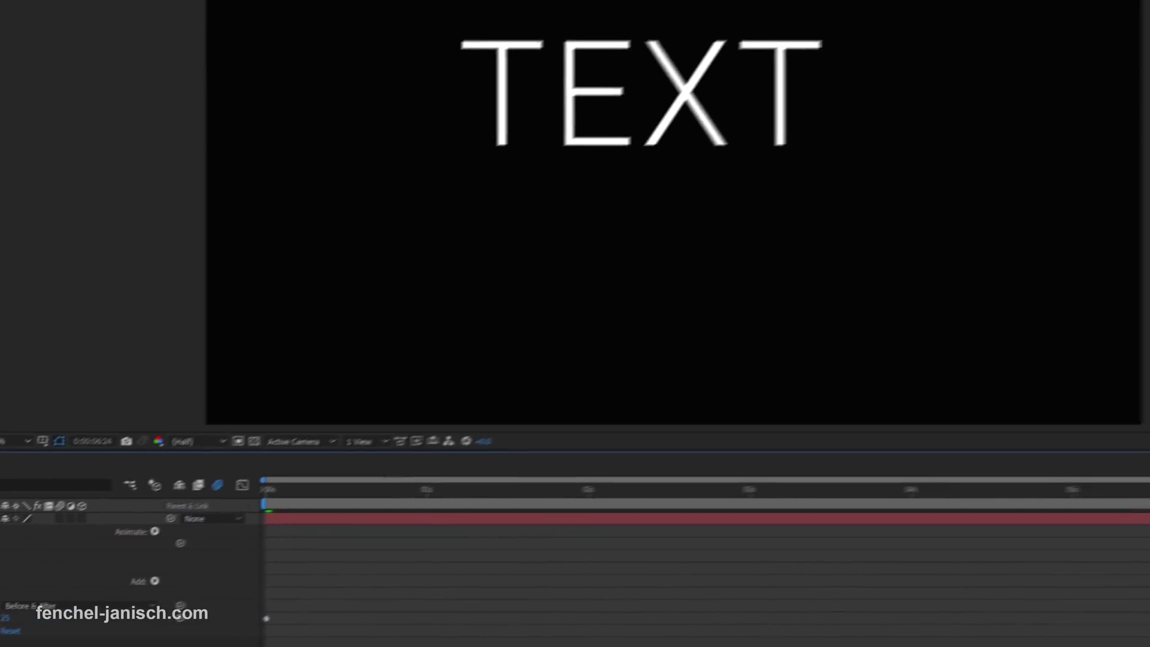
pyautogui.press('space')
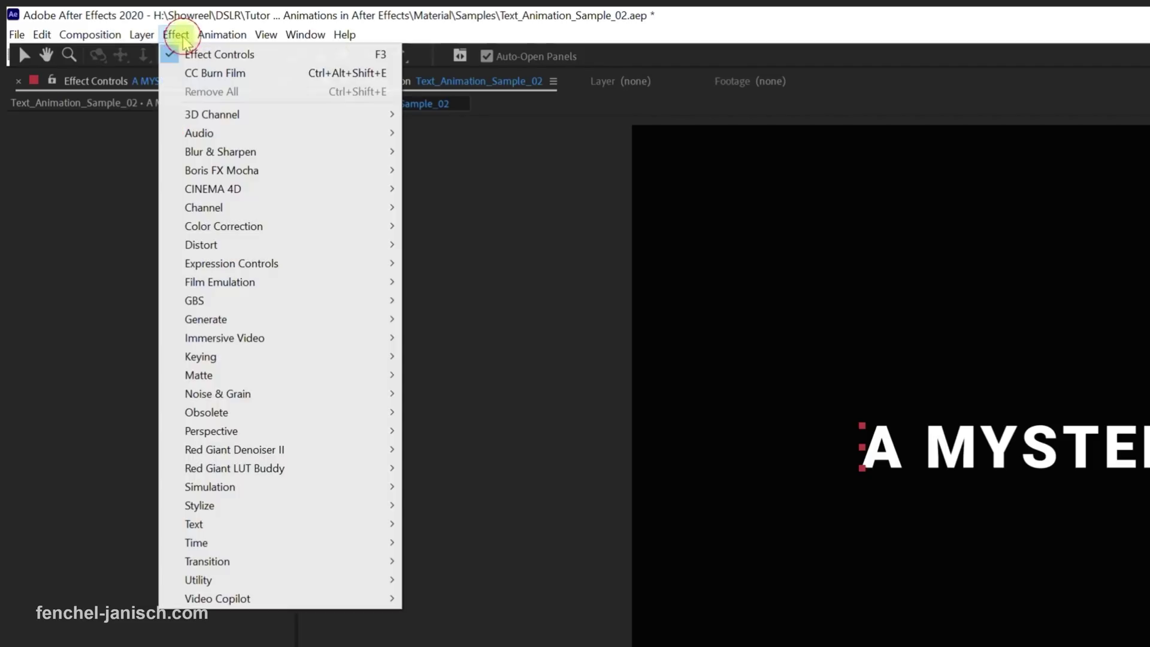
pyautogui.moveTo(269, 506)
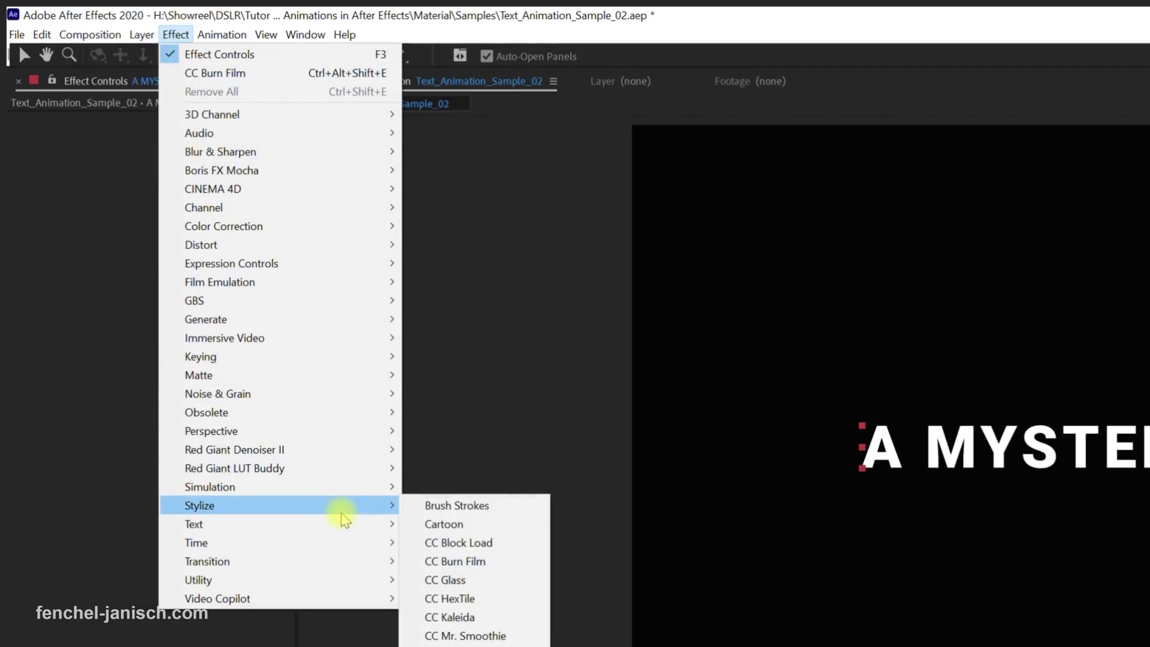
# Apply CC Burn Film to A MYSTERIOUS FORCE with keyframed Burn values 55 then 35
pyautogui.click(503, 560)
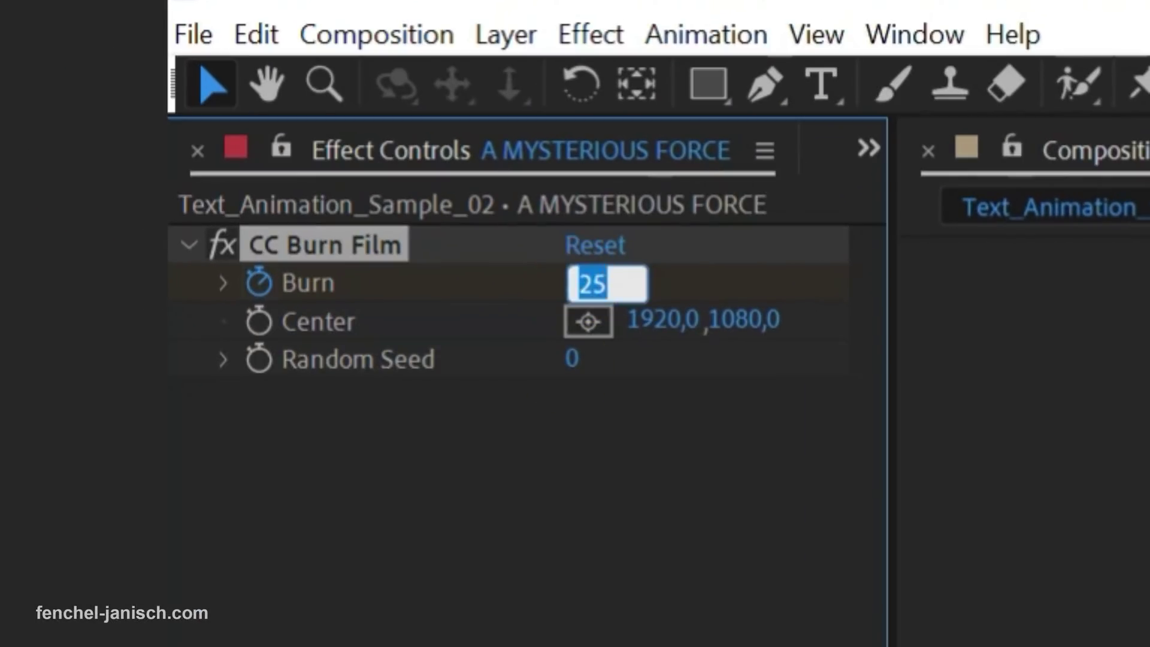
pyautogui.write('55')
pyautogui.press('Return')
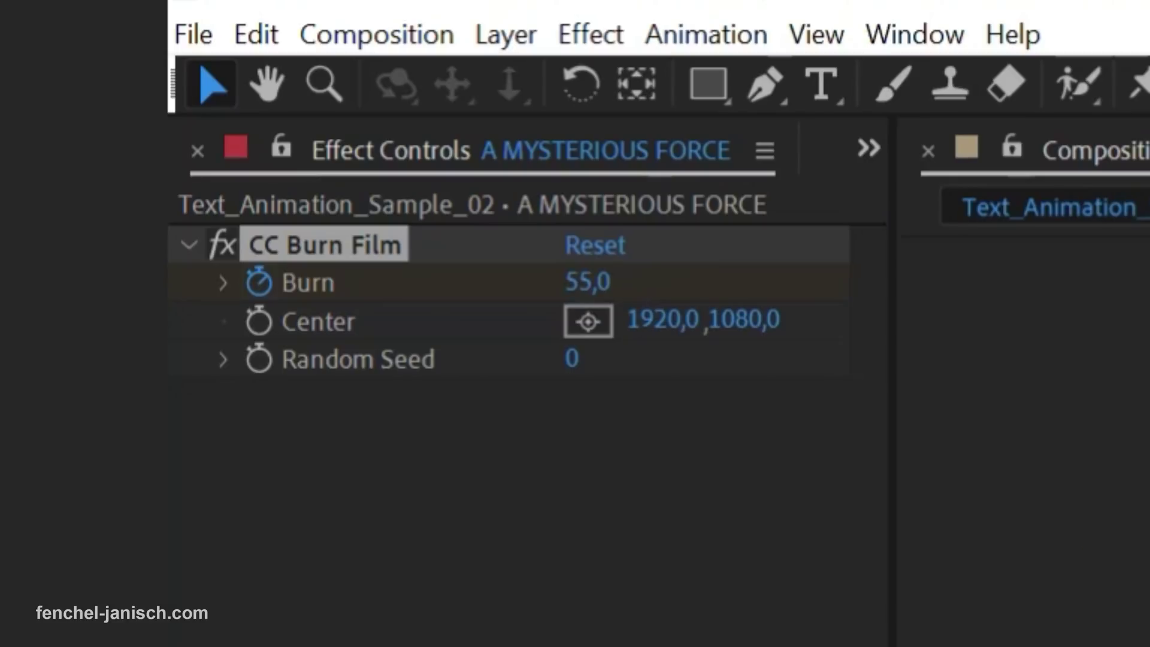
pyautogui.click(579, 284)
pyautogui.write('3')
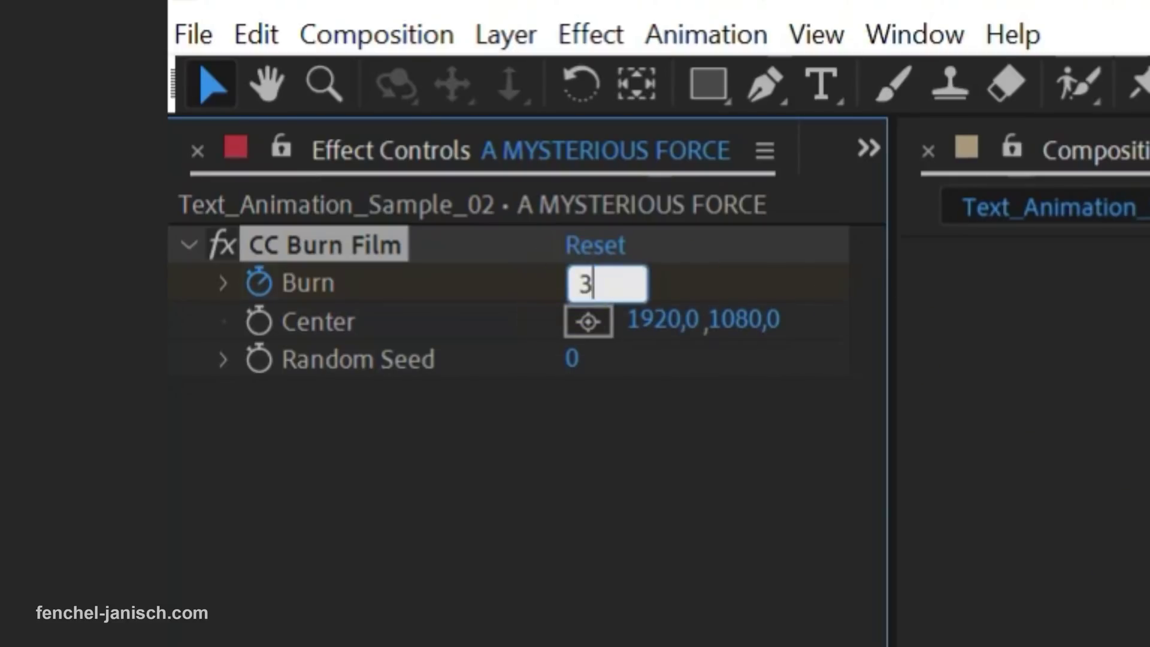
pyautogui.write('5')
pyautogui.press('Return')
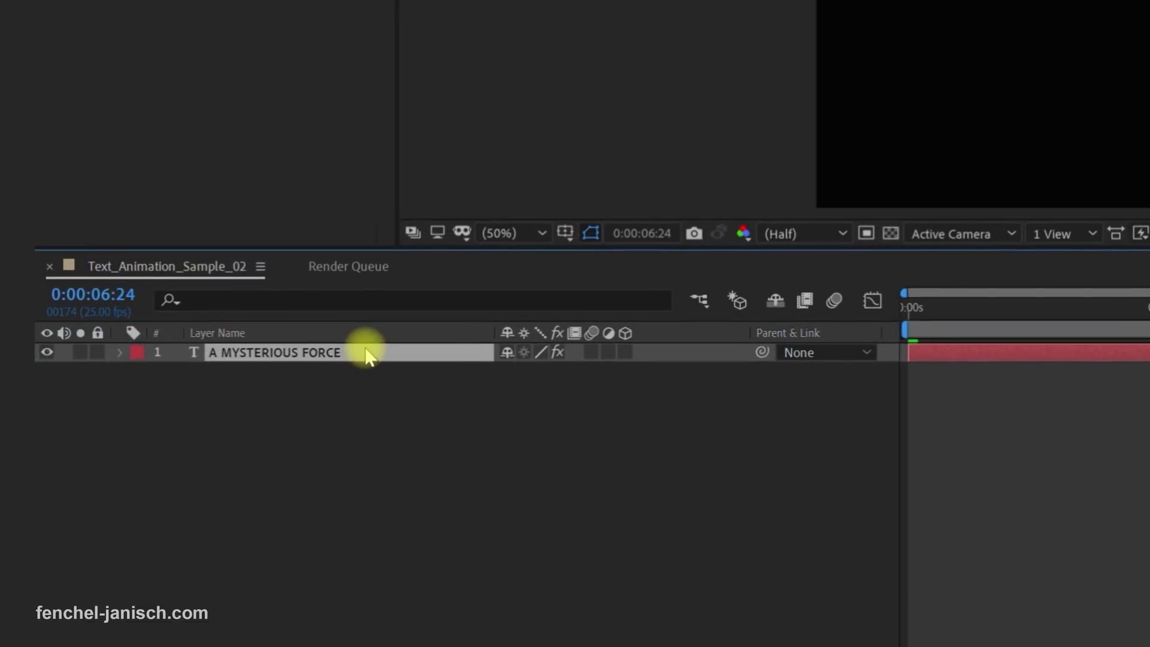
# Duplicate the A MYSTERIOUS FORCE layer and move the copy below the original
pyautogui.hotkey('ctrl', 'd')
pyautogui.moveTo(364, 355); pyautogui.dragTo(363, 377)
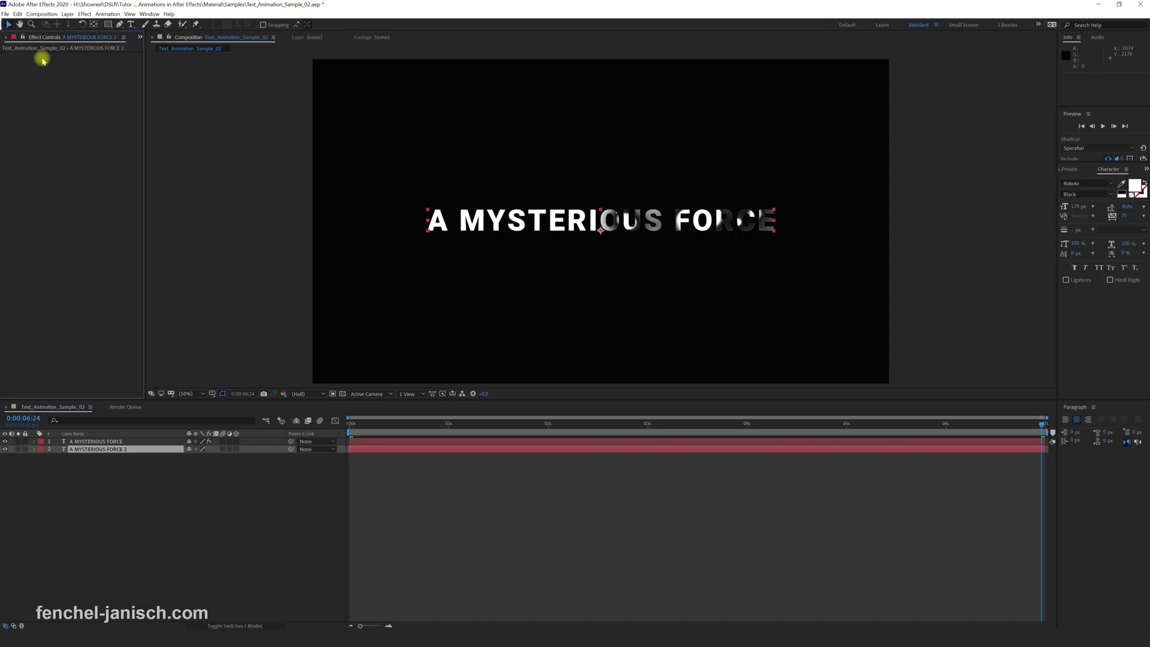
# Set the fill colour of A MYSTERIOUS FORCE 2 to dark navy blue
pyautogui.click(140, 450)
pyautogui.click(1137, 187)
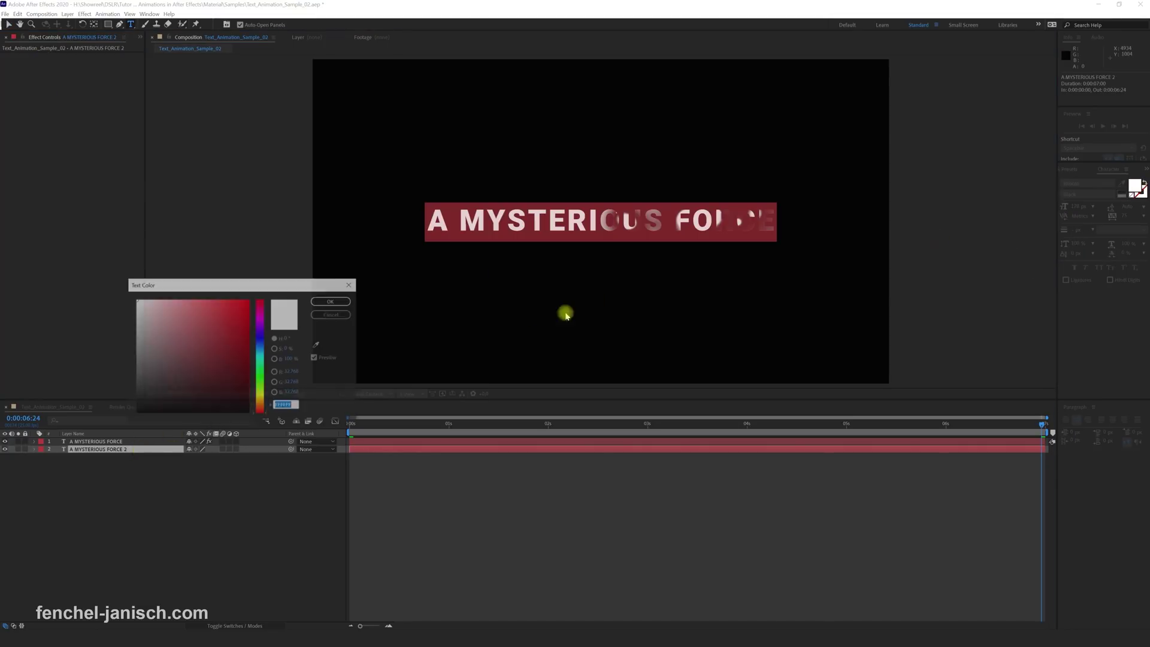
pyautogui.click(248, 393)
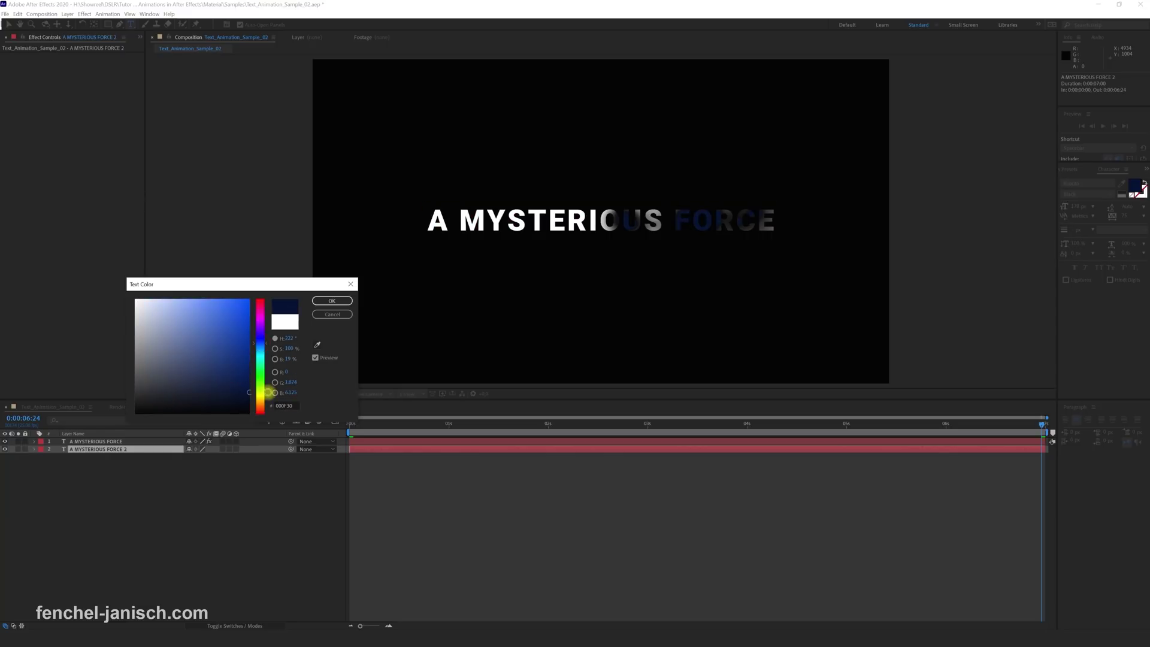
pyautogui.click(319, 301)
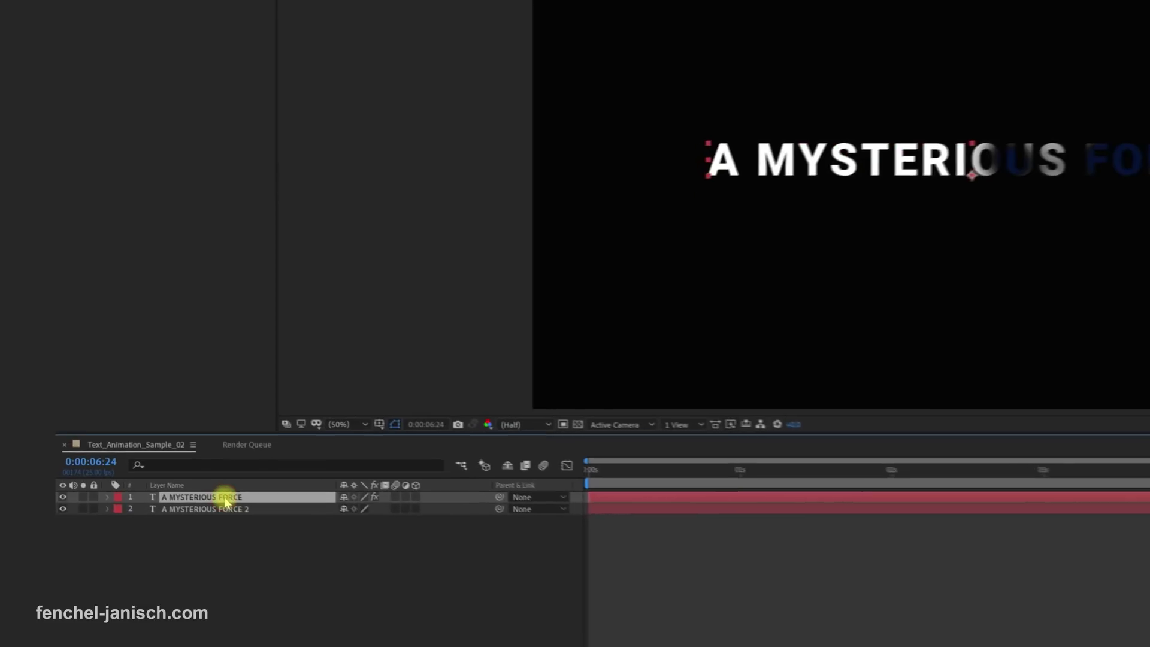
# Apply the Inner Shadow layer style to the A MYSTERIOUS FORCE layer
pyautogui.rightClick(205, 481)
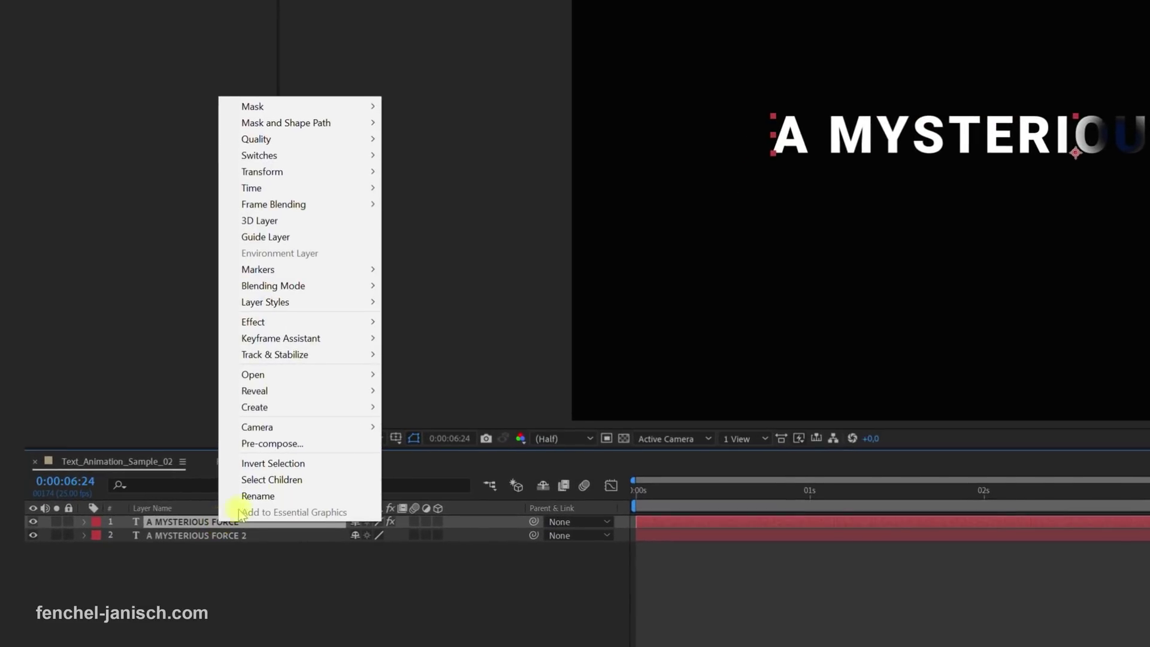
pyautogui.moveTo(269, 302)
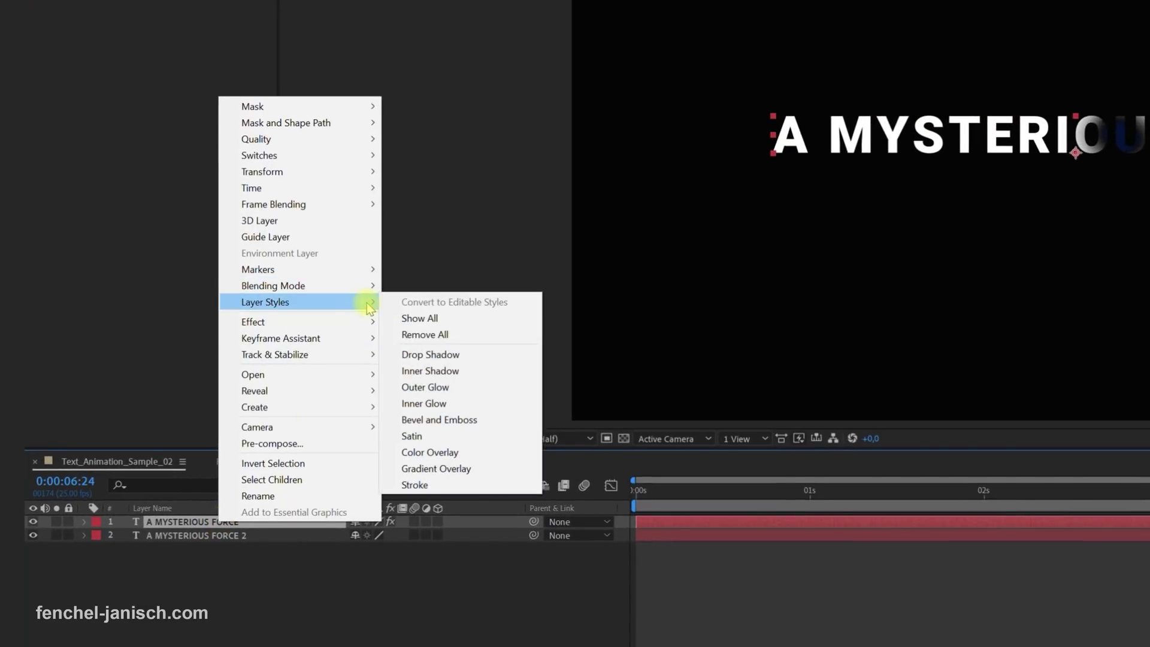
pyautogui.click(476, 374)
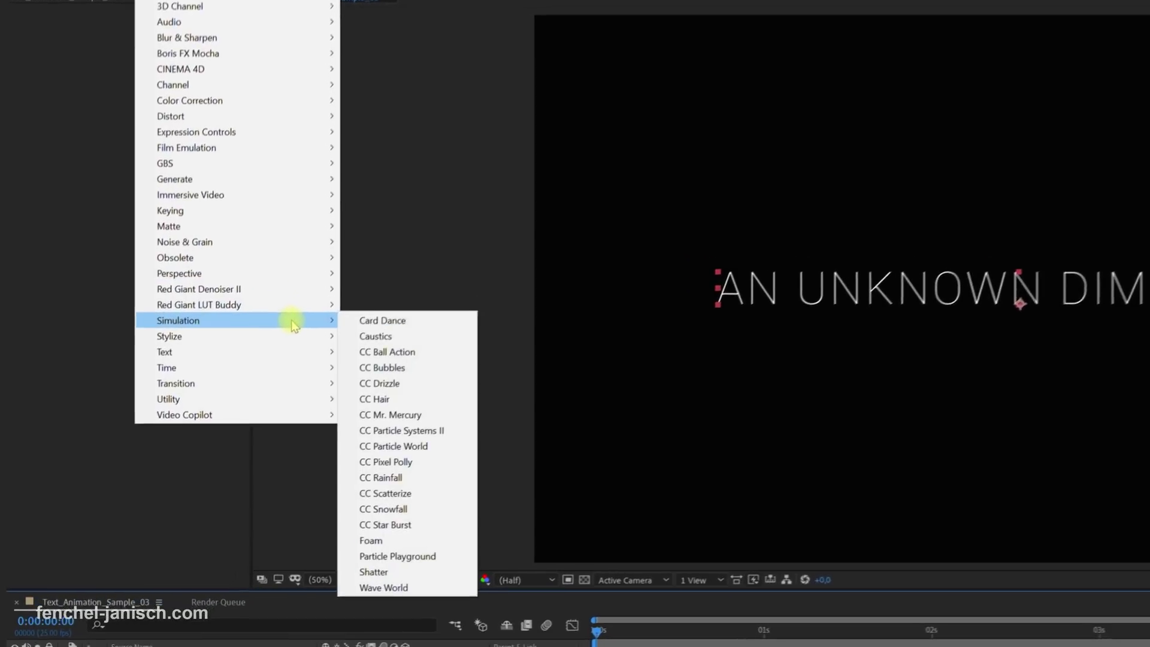
pyautogui.moveTo(206, 244)
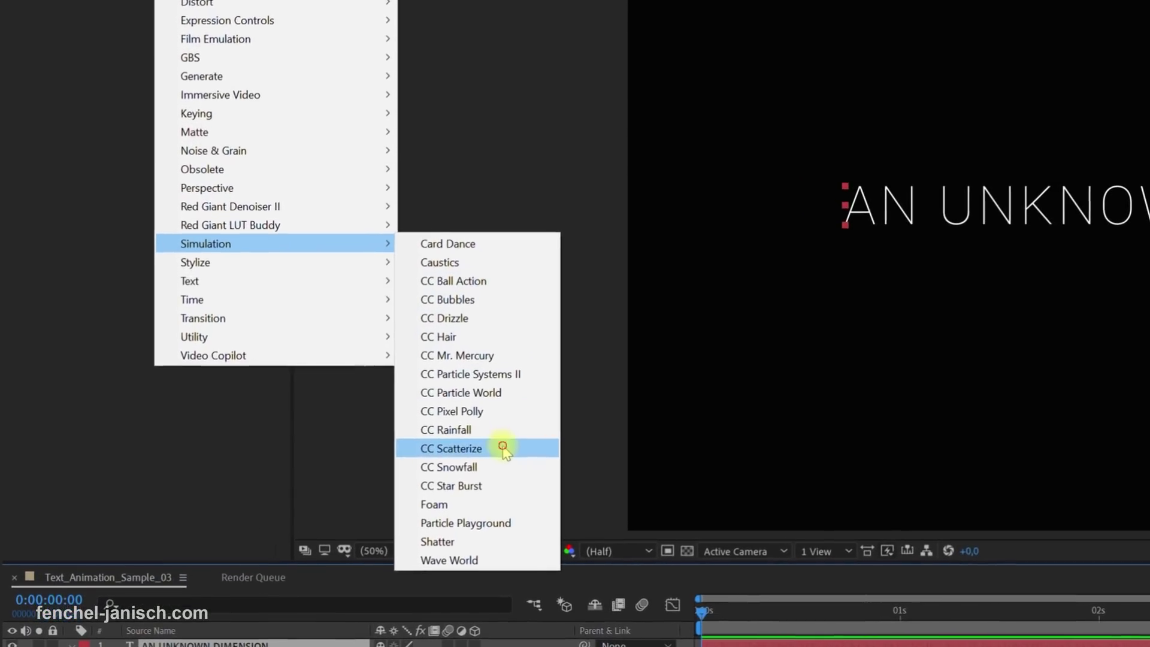
# Apply CC Scatterize to AN UNKNOWN DIMENSION with keyframed Scatter from 5 to 0,5
pyautogui.click(406, 478)
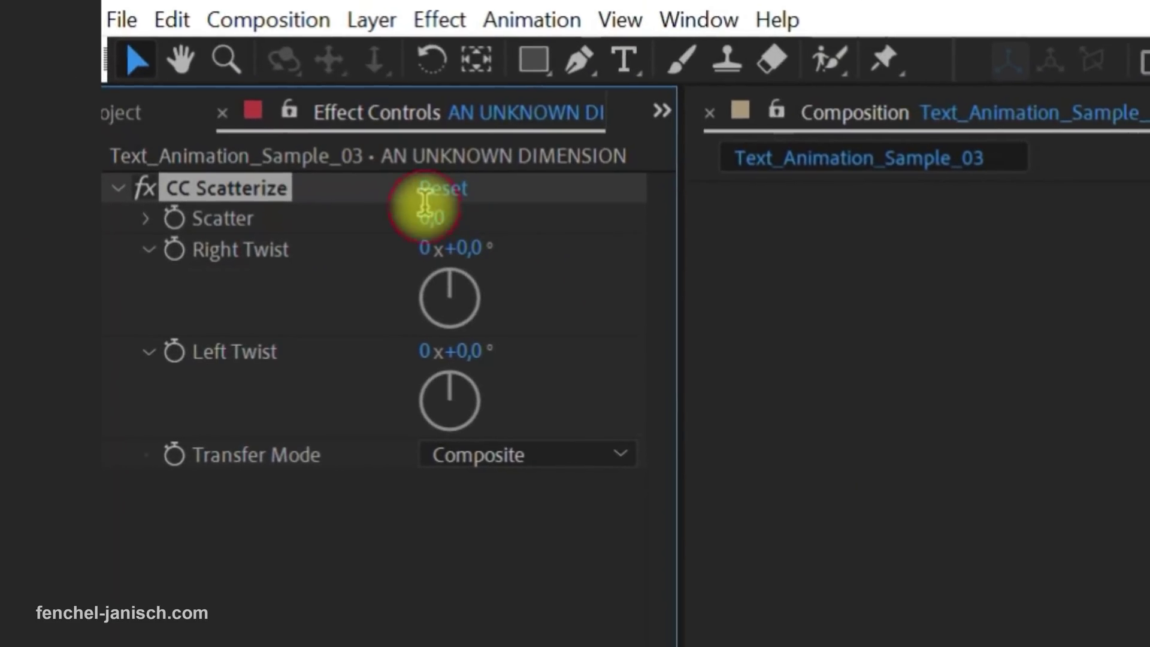
pyautogui.write('5')
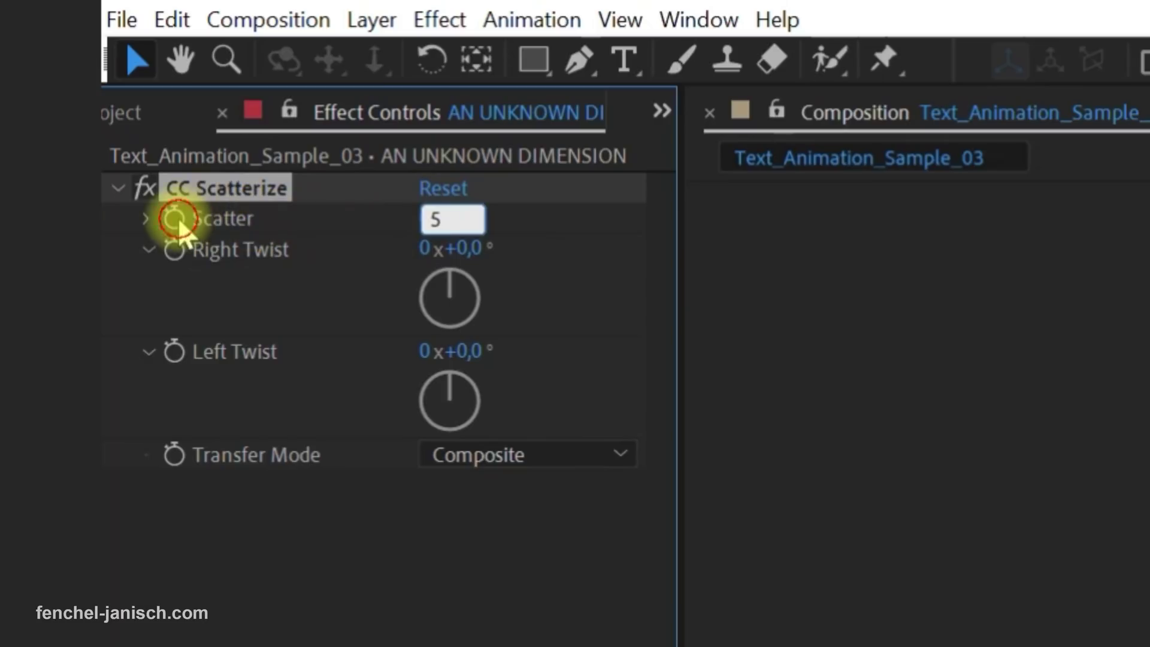
pyautogui.click(174, 219)
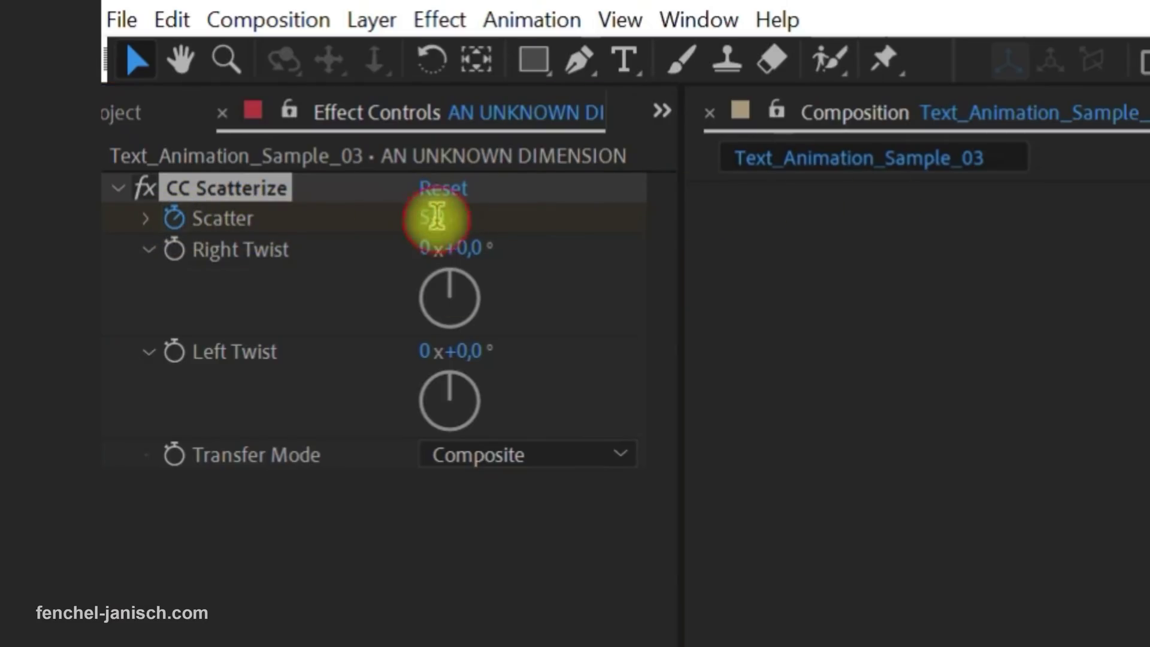
pyautogui.write(',5')
pyautogui.press('Return')
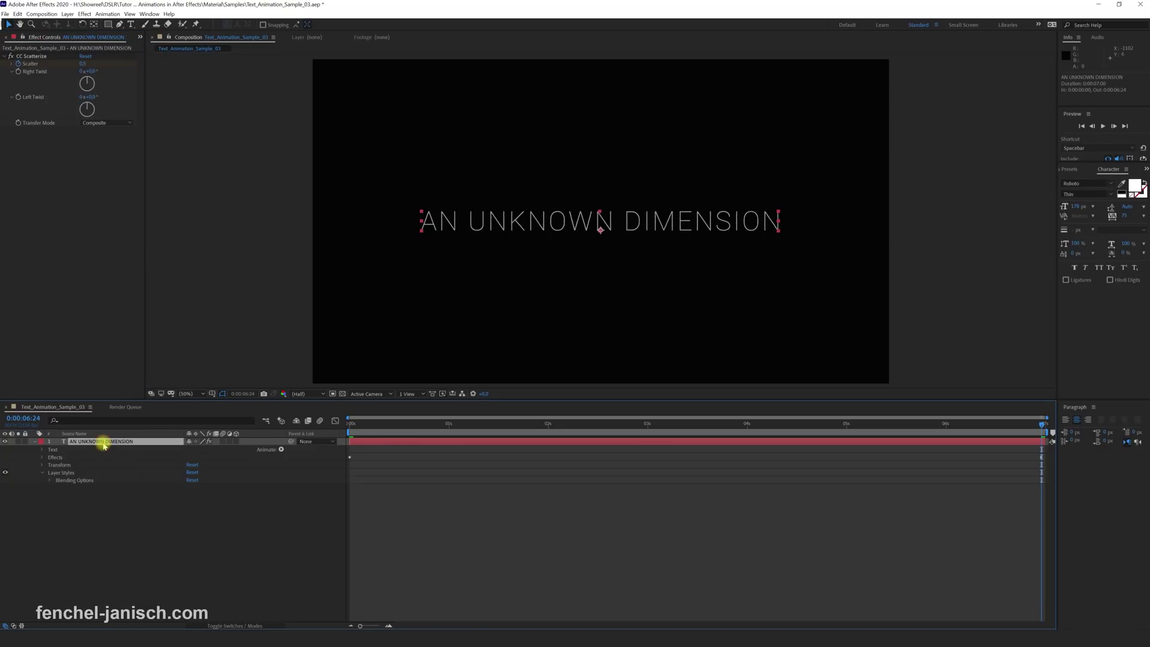
# Duplicate the AN UNKNOWN DIMENSION layer and move the copy underneath
pyautogui.hotkey('ctrl', 'd')
pyautogui.moveTo(105, 475); pyautogui.dragTo(102, 493)
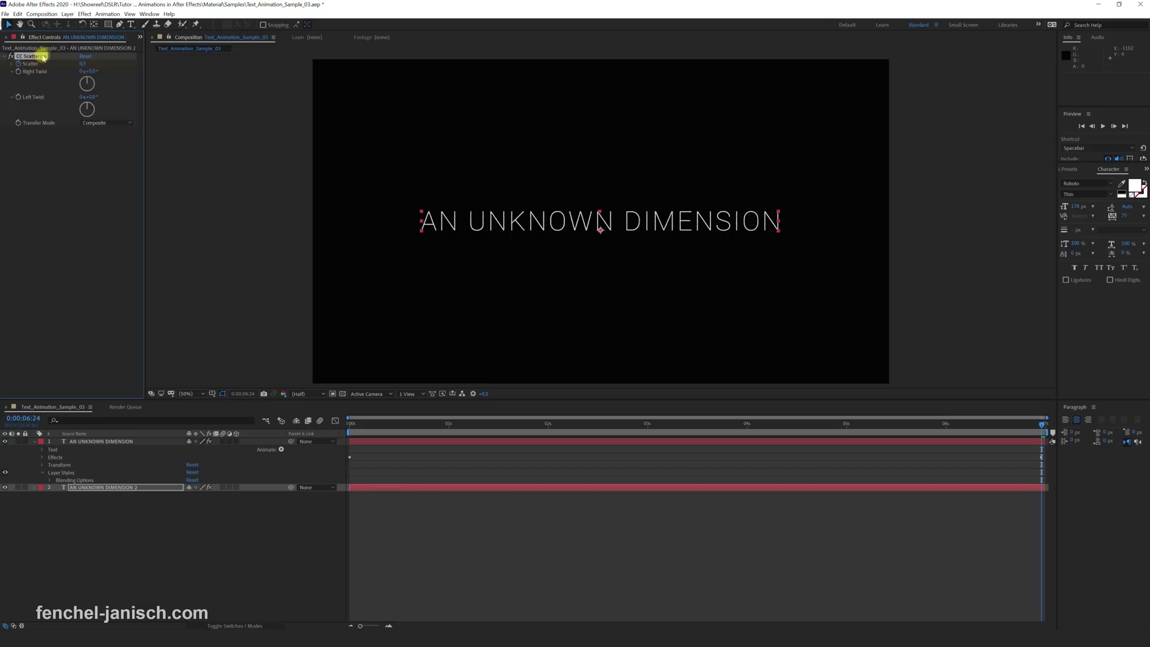
# Apply CC Star Burst to the duplicate title with Scatter set to 0,5
pyautogui.click(86, 14)
pyautogui.moveTo(230, 350)
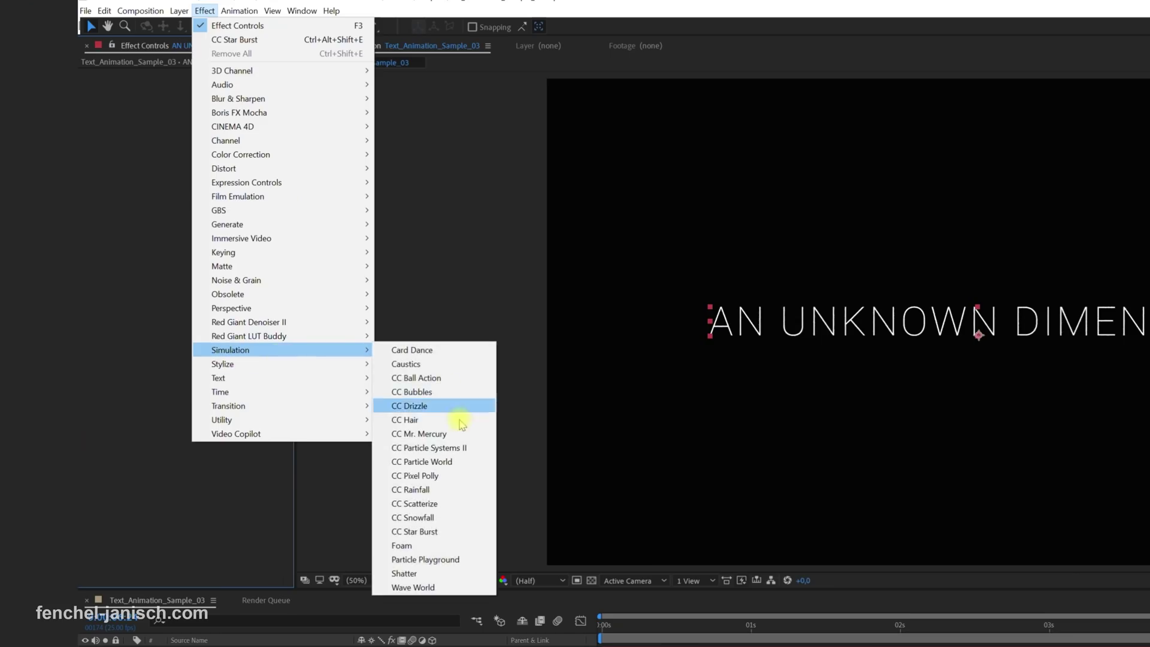
pyautogui.click(424, 532)
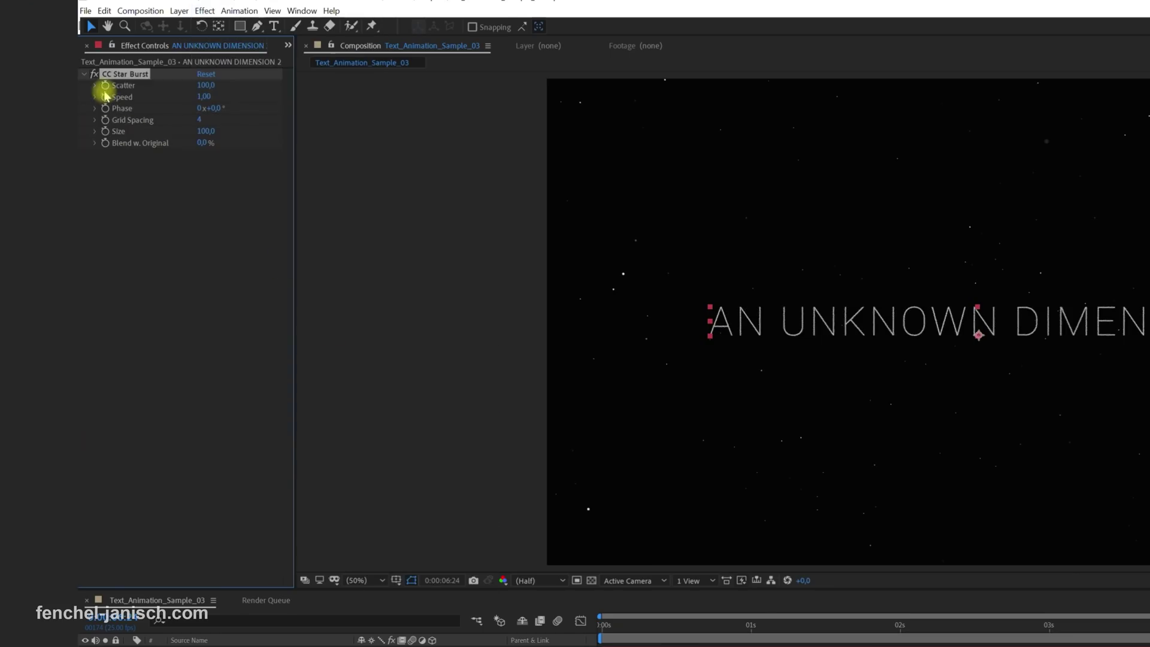
pyautogui.click(206, 85)
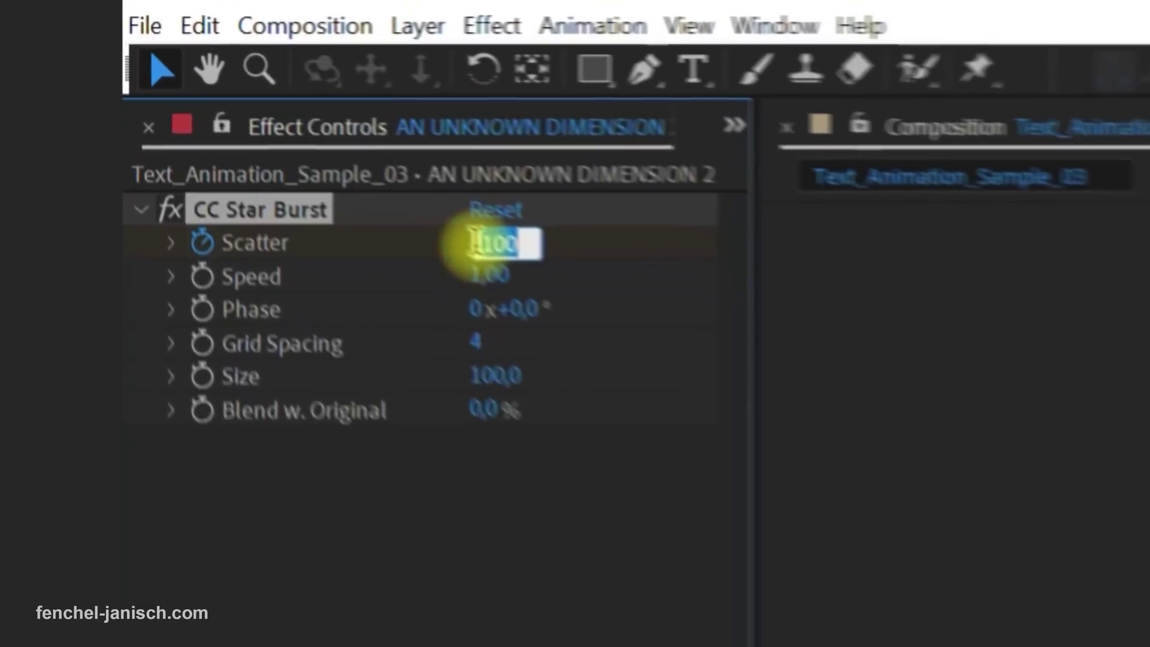
pyautogui.write('5')
pyautogui.press('Return')
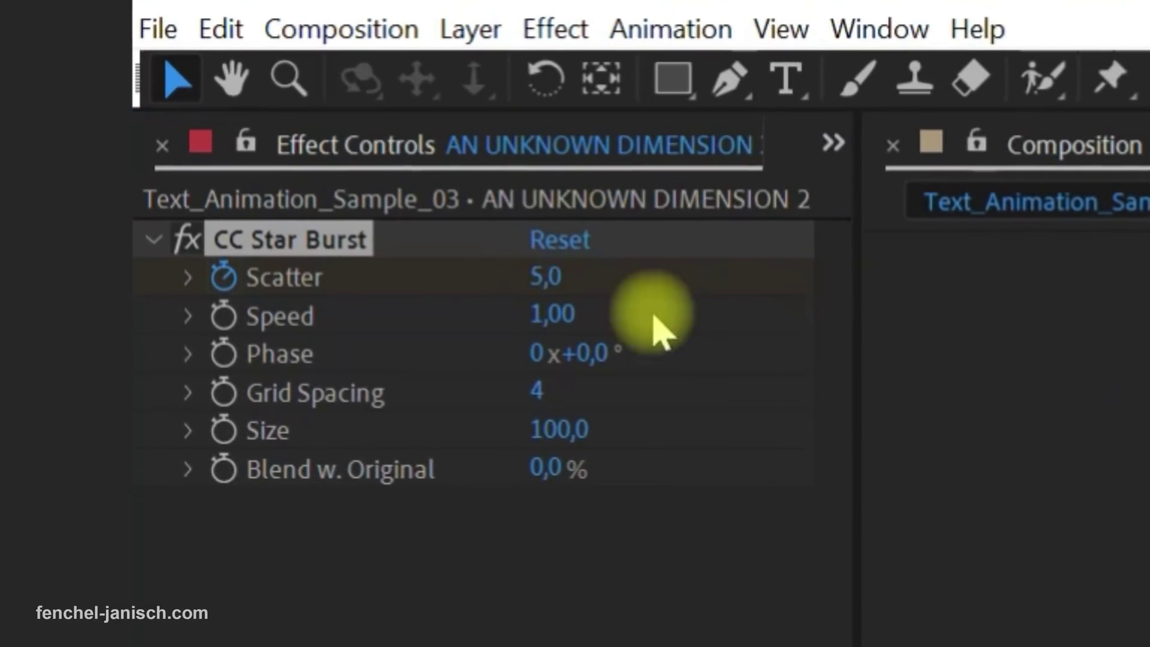
pyautogui.click(544, 275)
pyautogui.write(',5')
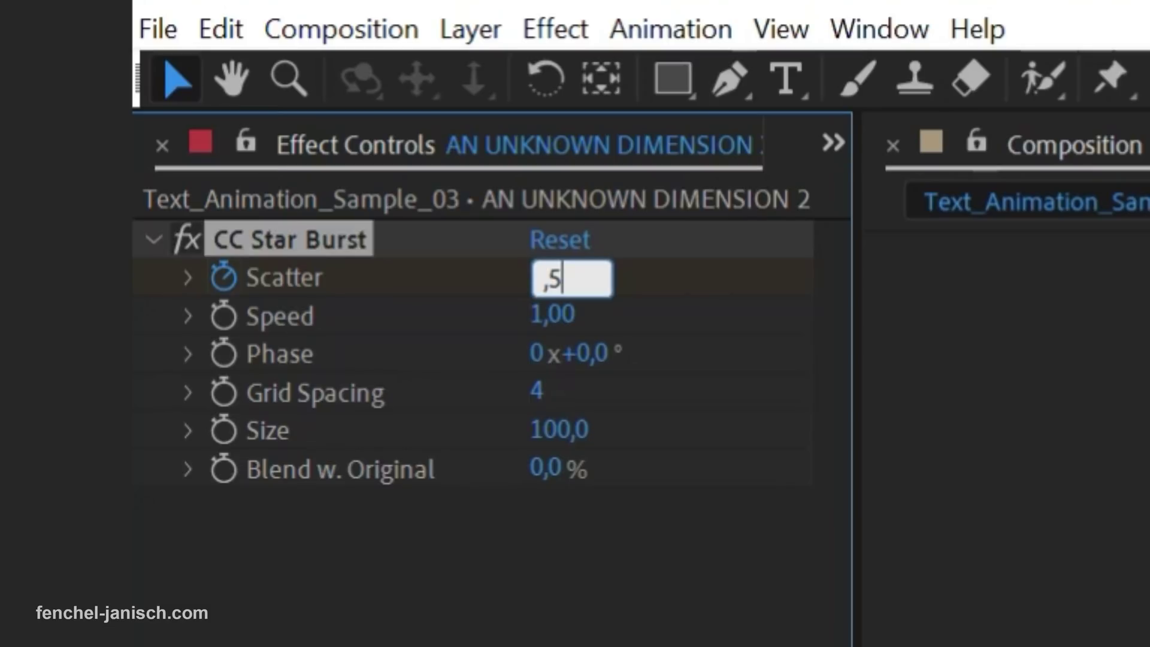
pyautogui.press('Return')
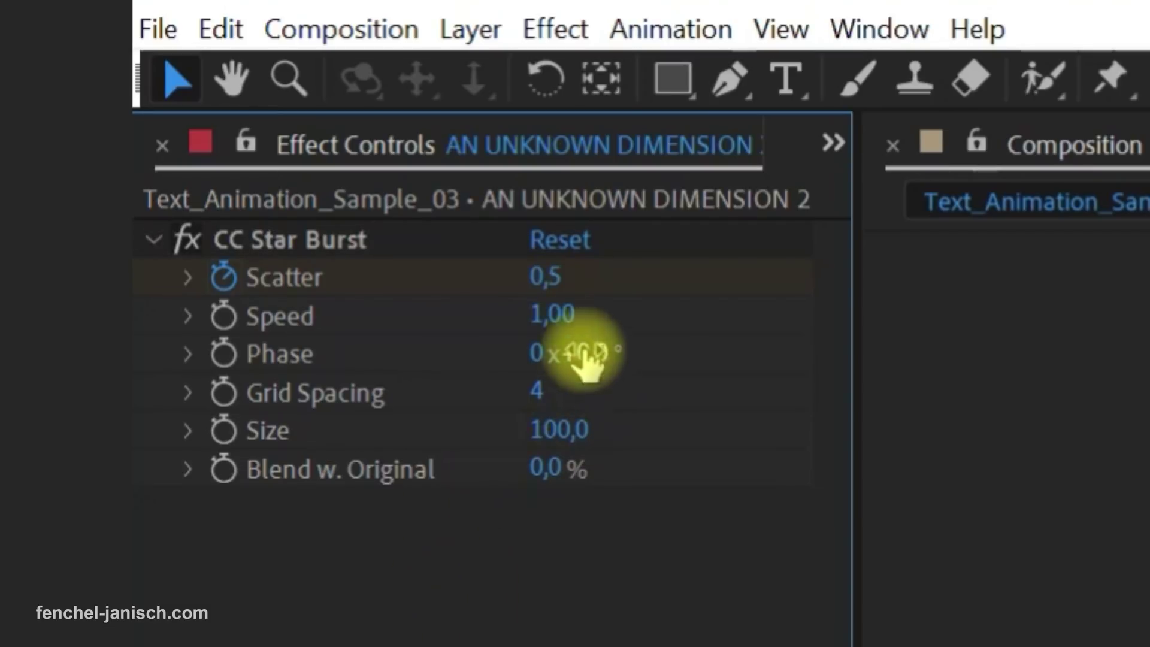
# Set the Star Burst Speed to 0,00 and Grid Spacing to 3
pyautogui.click(546, 315)
pyautogui.write('0')
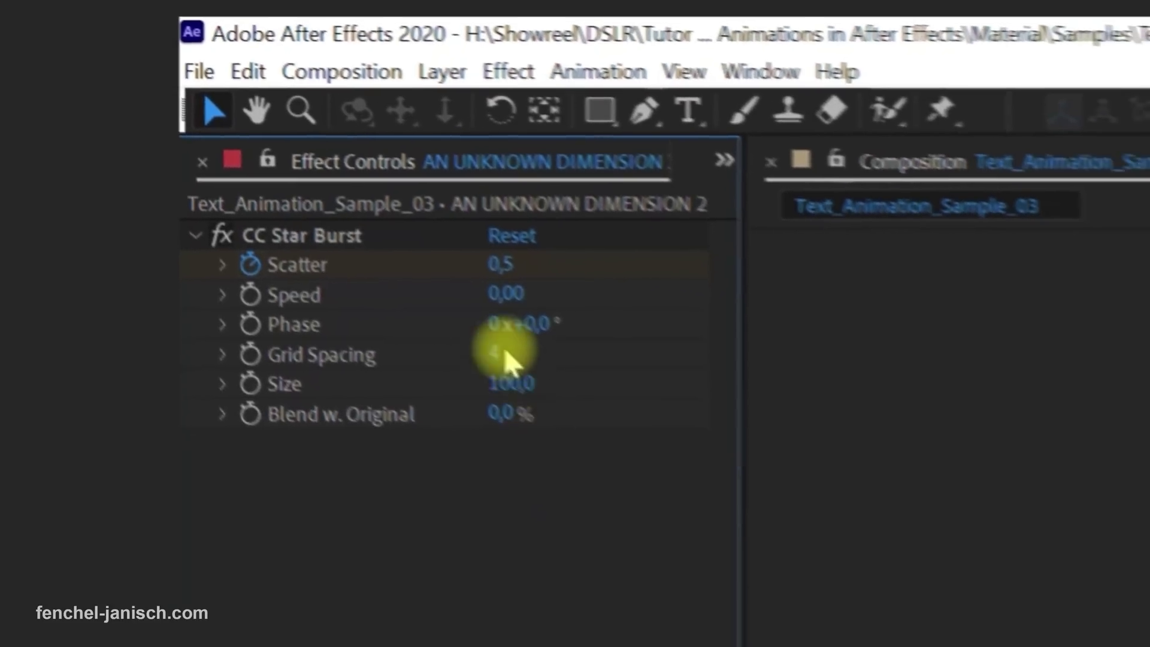
pyautogui.click(370, 282)
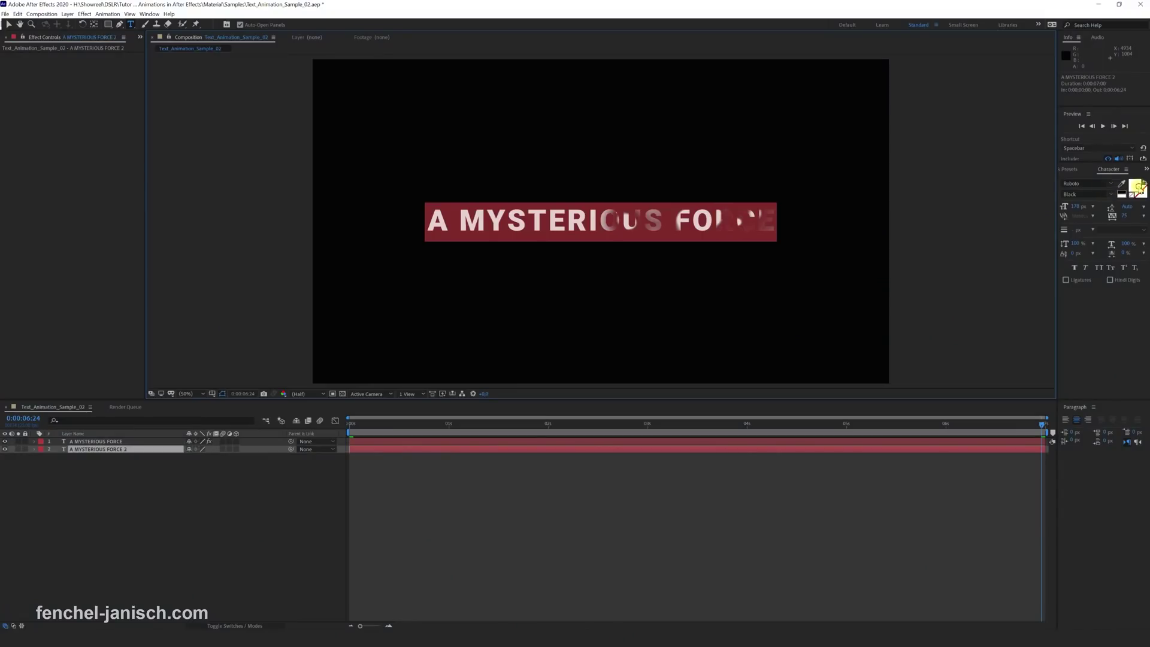
# Bring up the fill colour picker for the A MYSTERIOUS FORCE 2 layer
pyautogui.click(1138, 186)
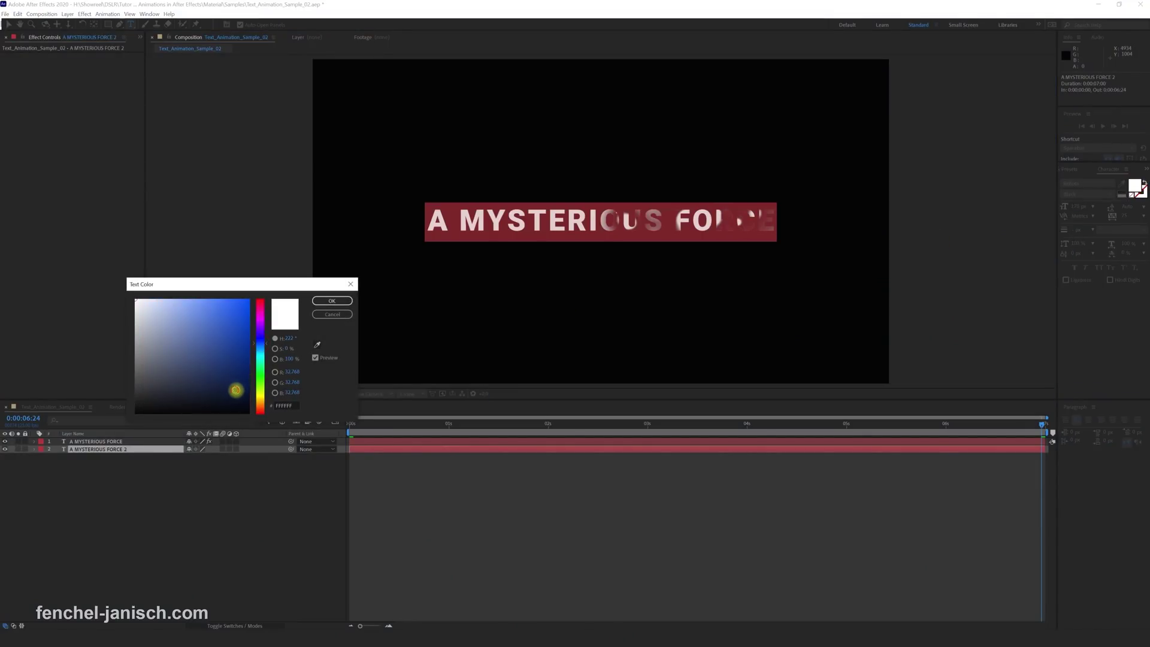